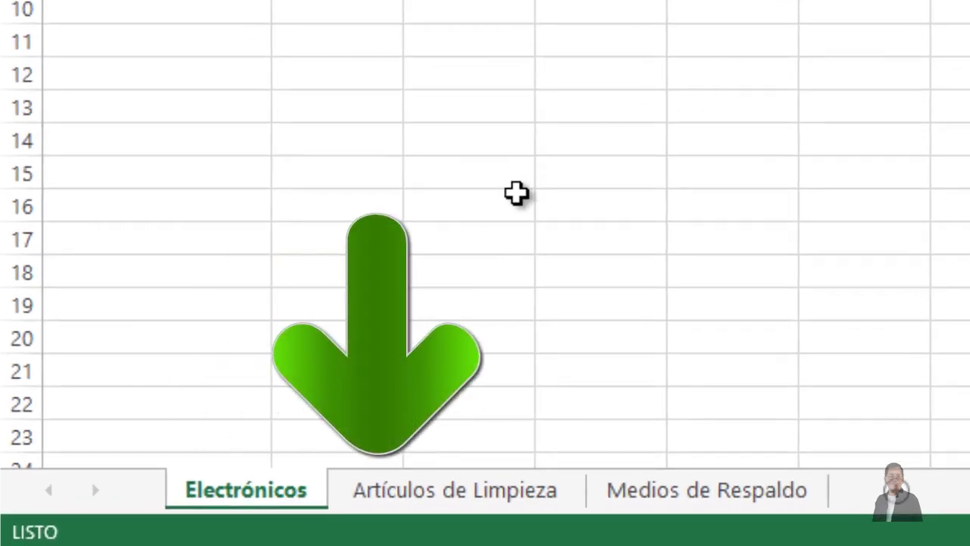
Go from the Artículos de Limpieza sheet to the Medios de Respaldo sheet showing its 3877 total
{"action": "left_click", "coordinate": [455, 498]}
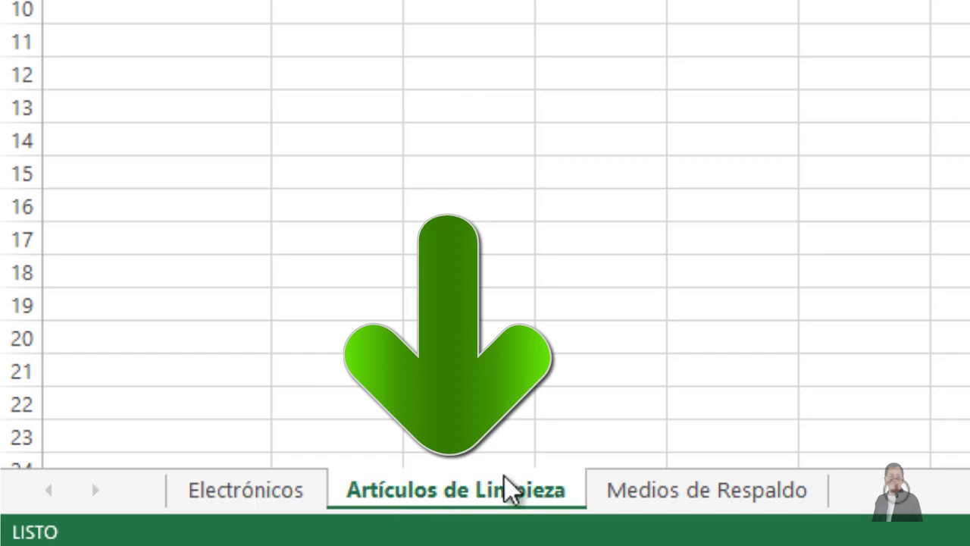
{"action": "left_click", "coordinate": [673, 497]}
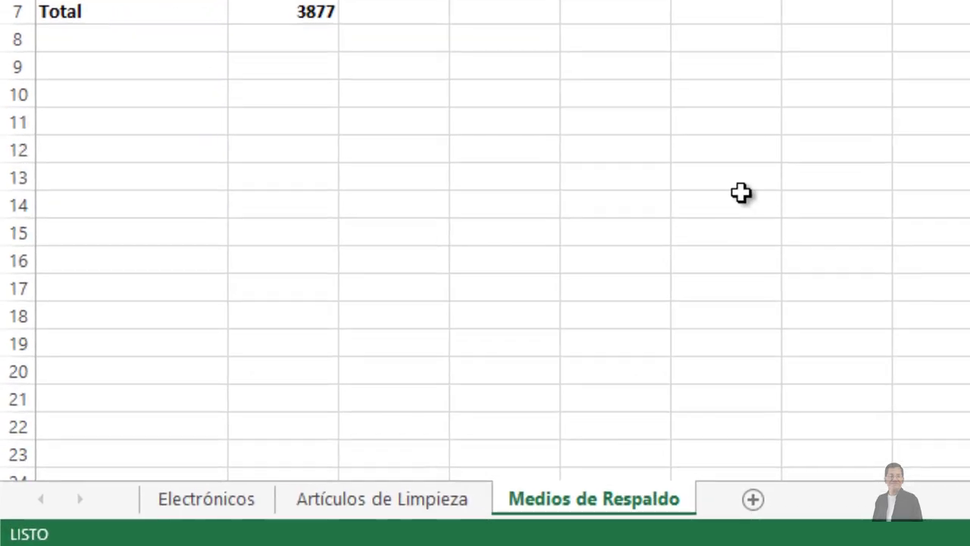
Set Mover o copiar for Electrónicos to Productos.xlsx, before Medios de Respaldo, with Crear una copia ticked
{"action": "left_click", "coordinate": [221, 497]}
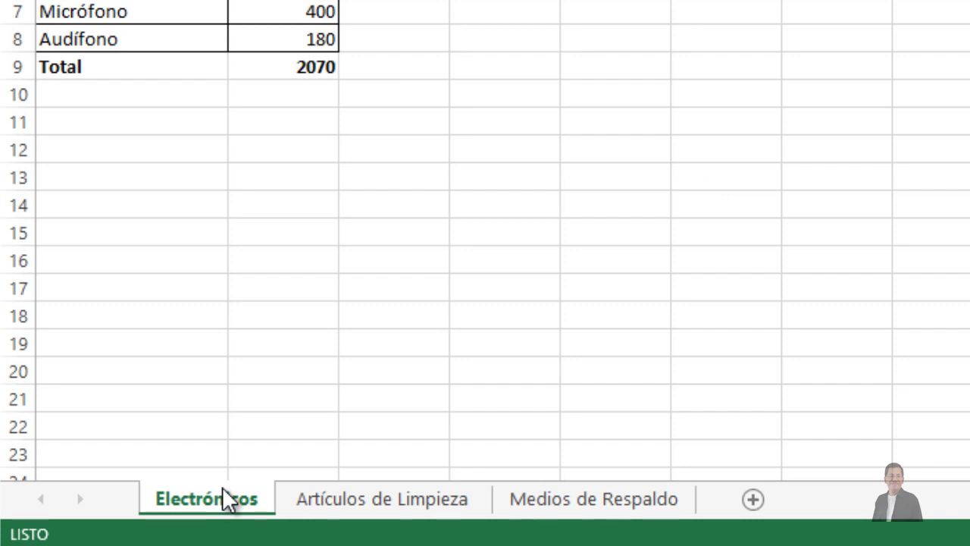
{"action": "right_click", "coordinate": [224, 496]}
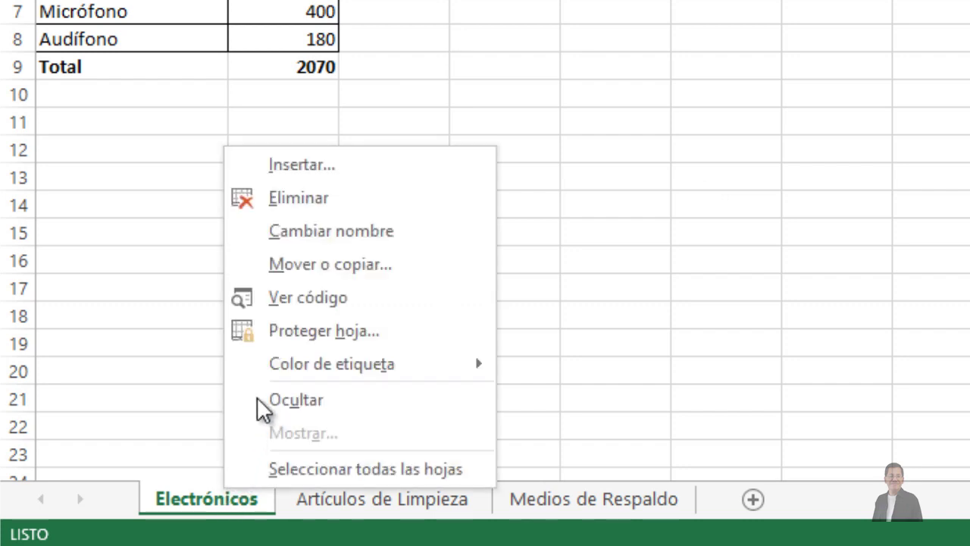
{"action": "left_click", "coordinate": [331, 266]}
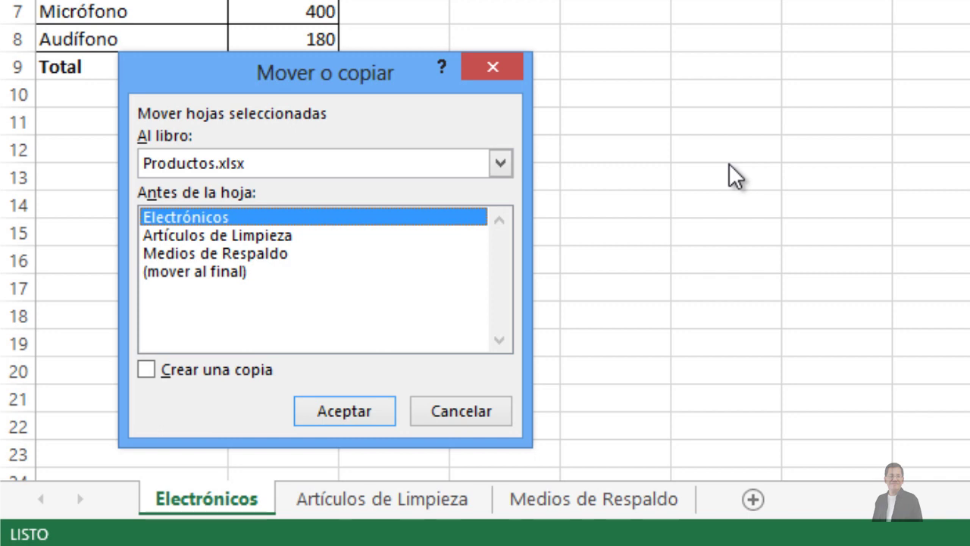
{"action": "left_click", "coordinate": [501, 159]}
{"action": "left_click", "coordinate": [502, 162]}
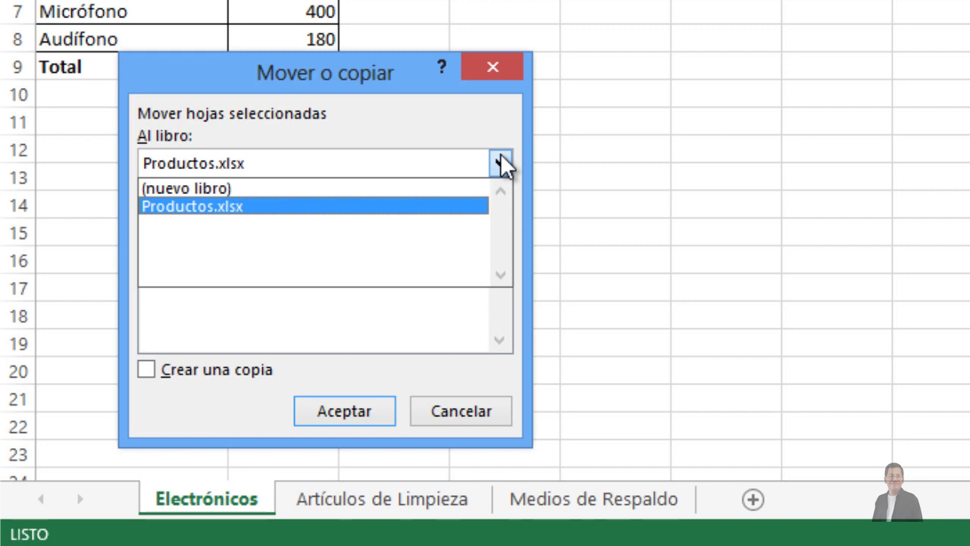
{"action": "left_click", "coordinate": [502, 165]}
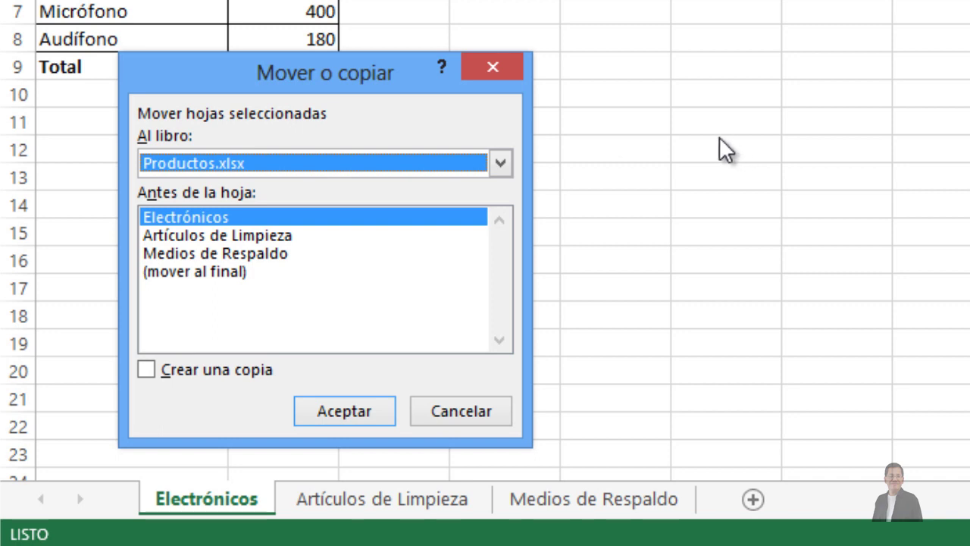
{"action": "left_click", "coordinate": [239, 254]}
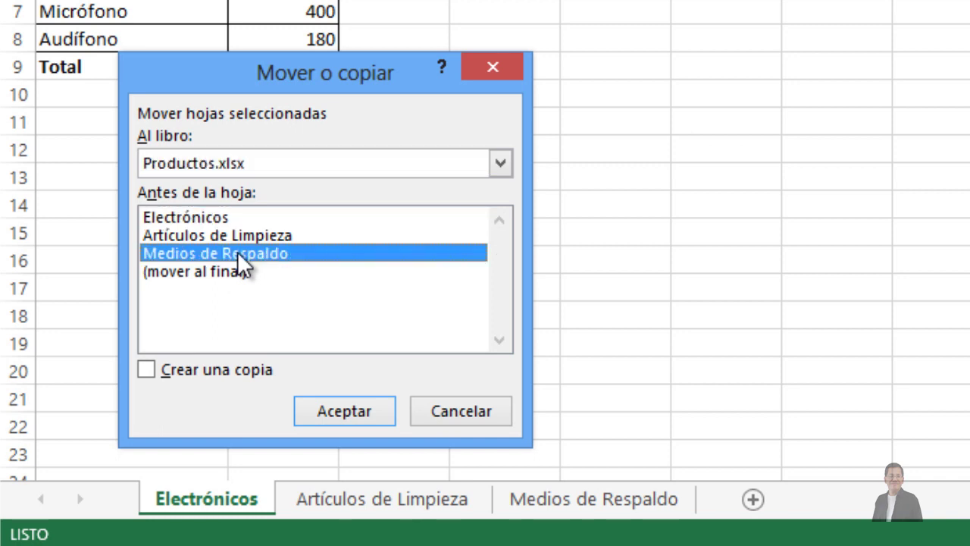
{"action": "left_click", "coordinate": [149, 369]}
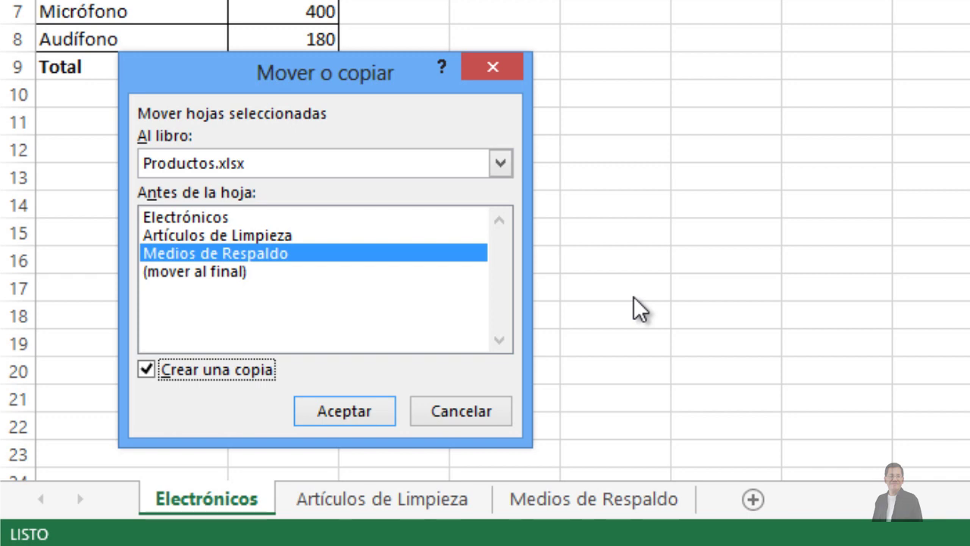
Confirm the copy so Electrónicos (2) appears before Medios de Respaldo
{"action": "left_click", "coordinate": [377, 410]}
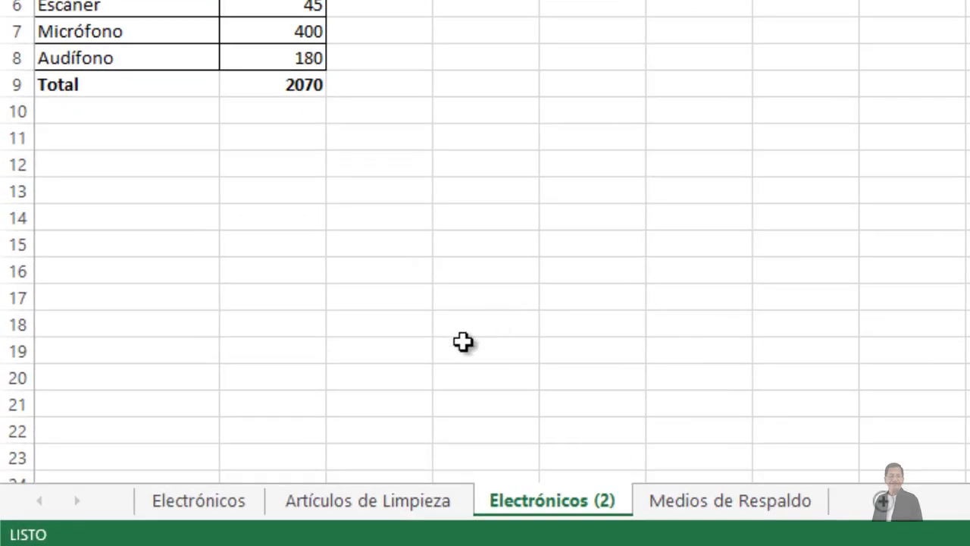
Set Mover o copiar for Artículos de Limpieza to (nuevo libro) with Crear una copia ticked
{"action": "left_click", "coordinate": [365, 498]}
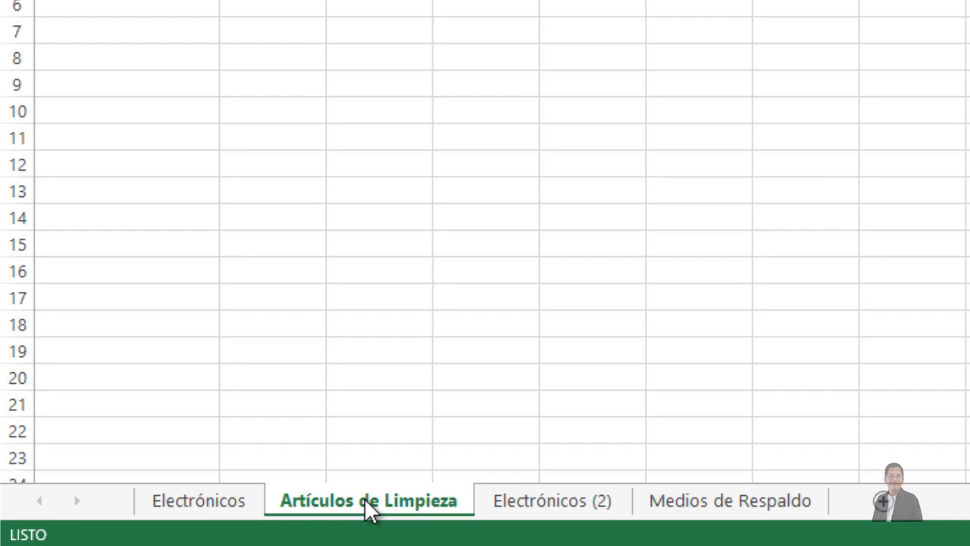
{"action": "right_click", "coordinate": [365, 498]}
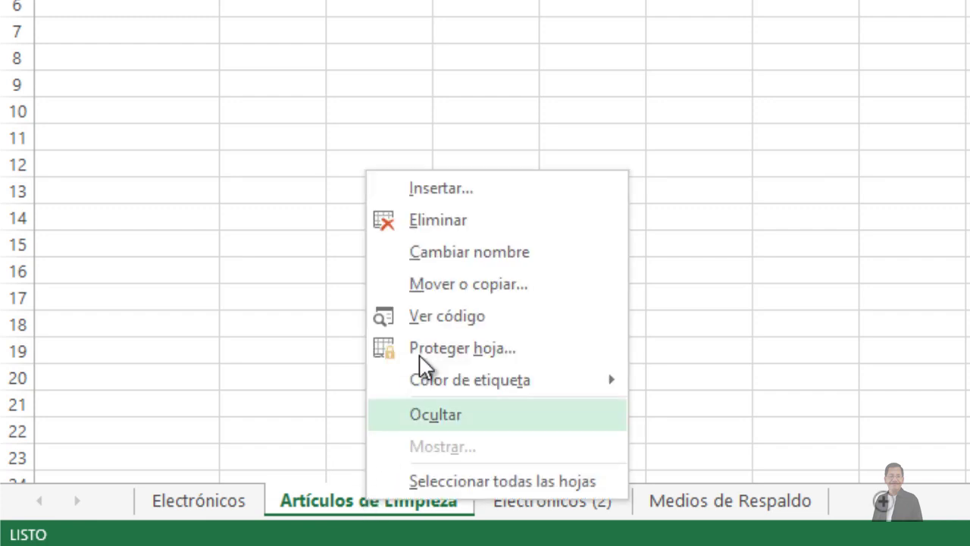
{"action": "left_click", "coordinate": [467, 283]}
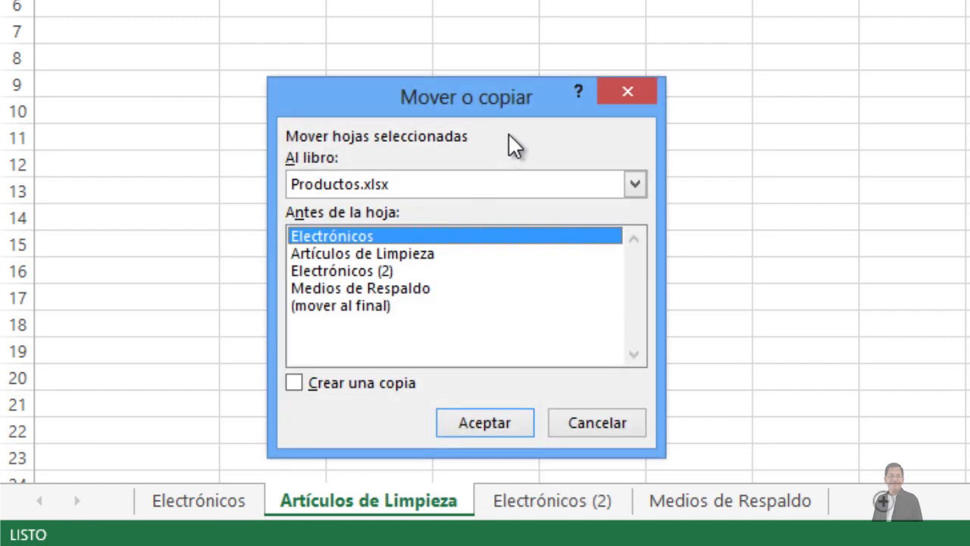
{"action": "left_click", "coordinate": [636, 184]}
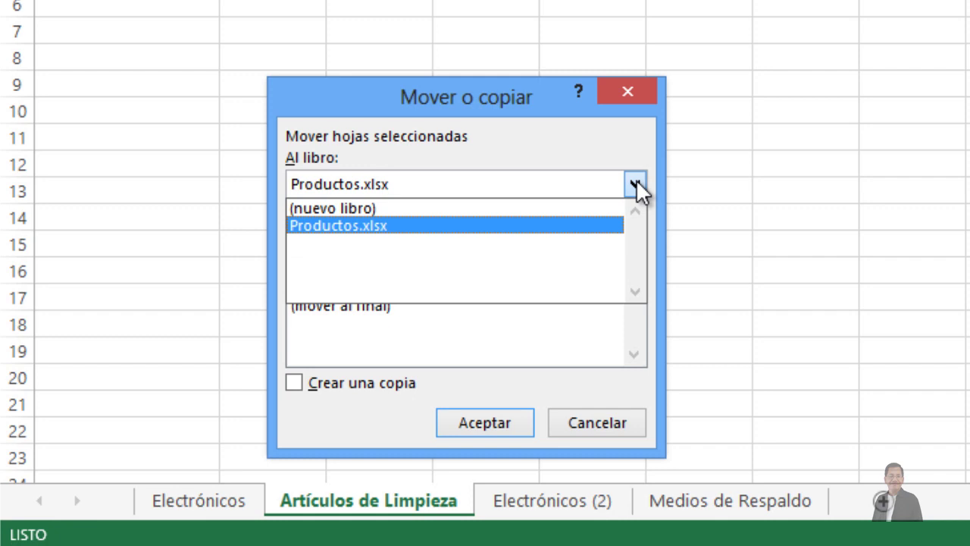
{"action": "left_click", "coordinate": [420, 208]}
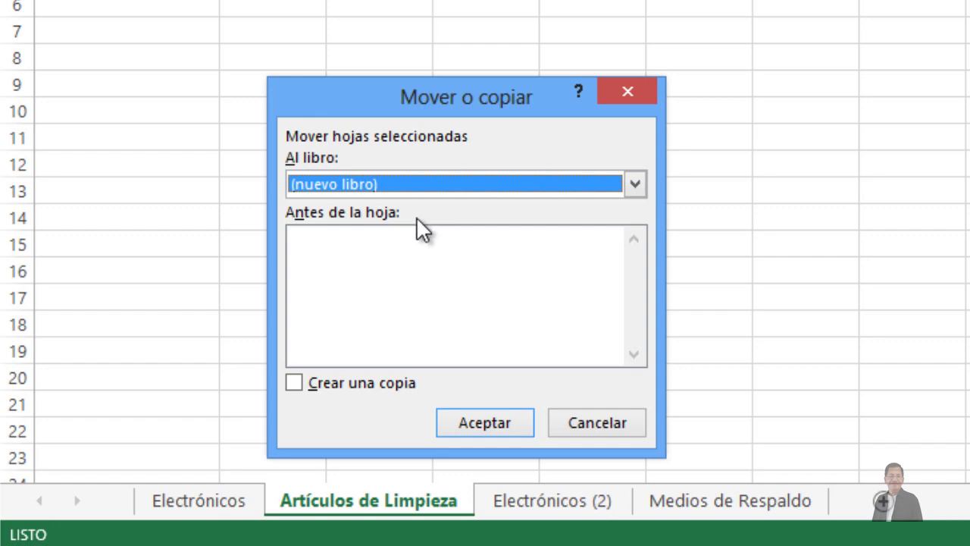
{"action": "left_click", "coordinate": [294, 383]}
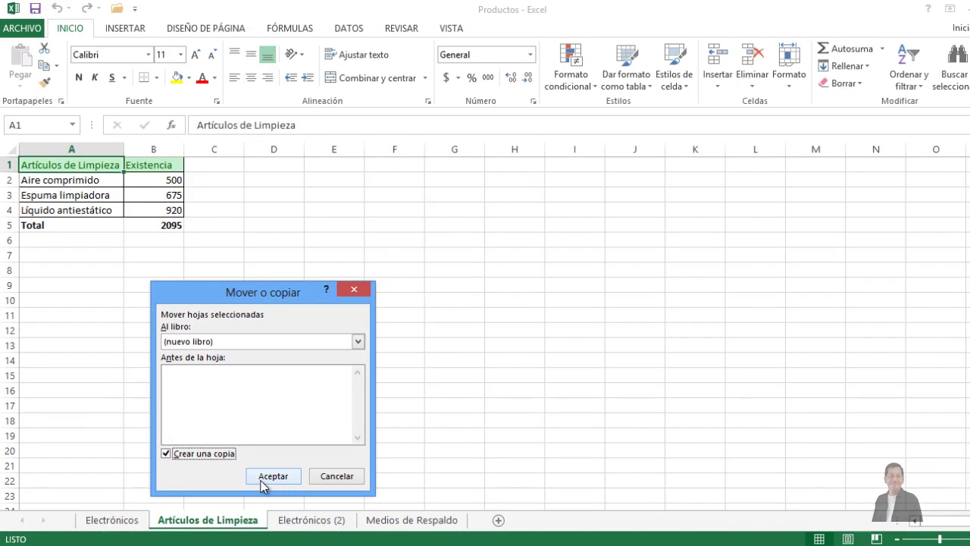
Create Libro3 with the copied sheet, then restore its window and place it beside Productos
{"action": "left_click", "coordinate": [262, 478]}
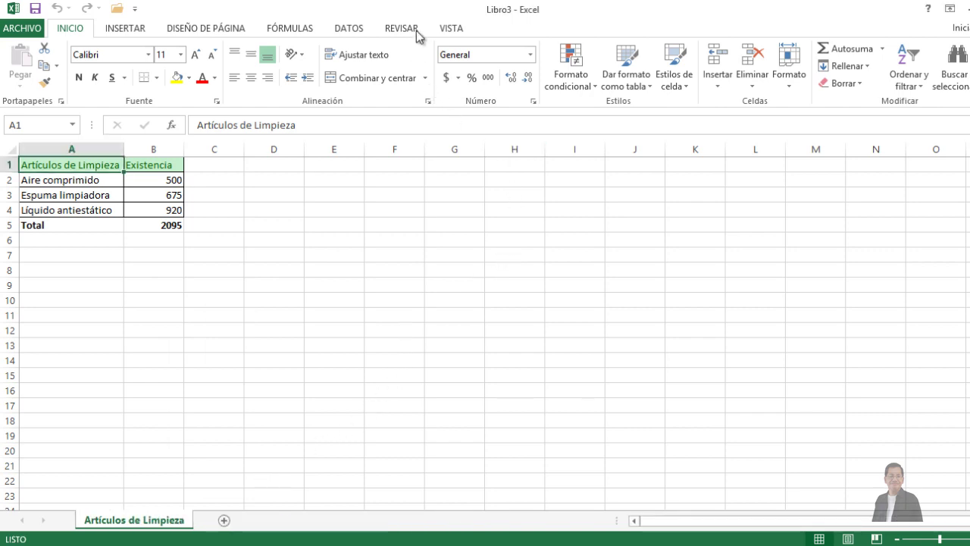
{"action": "double_click", "coordinate": [467, 15]}
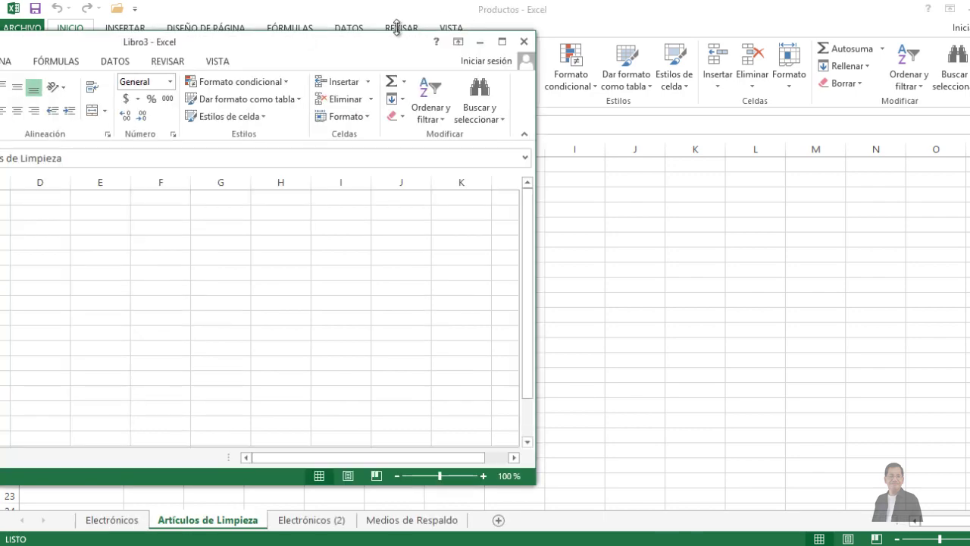
{"action": "left_click_drag", "start_coordinate": [321, 48], "coordinate": [669, 66]}
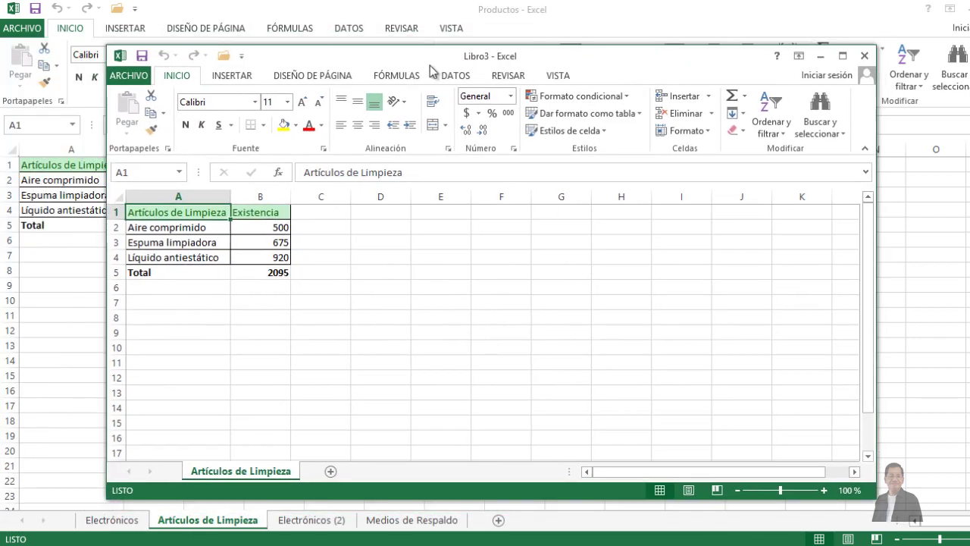
{"action": "left_click_drag", "start_coordinate": [428, 68], "coordinate": [569, 63]}
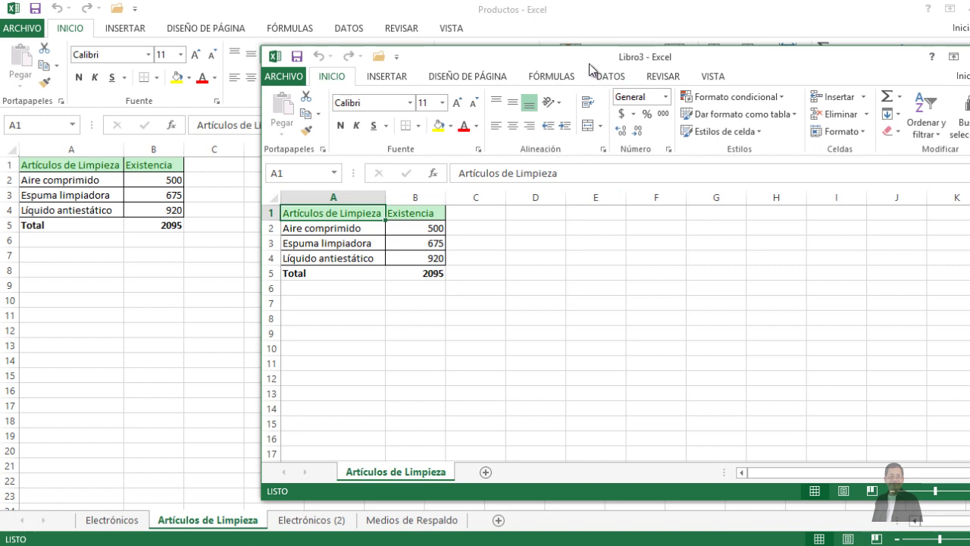
Close the Libro3 workbook, choosing No guardar to discard its changes
{"action": "left_click_drag", "start_coordinate": [589, 63], "coordinate": [521, 62]}
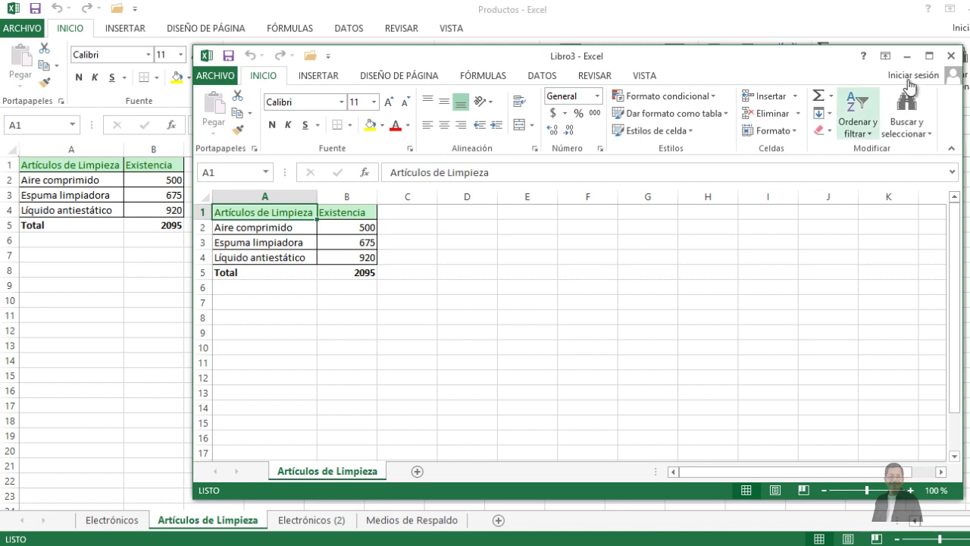
{"action": "left_click", "coordinate": [950, 58]}
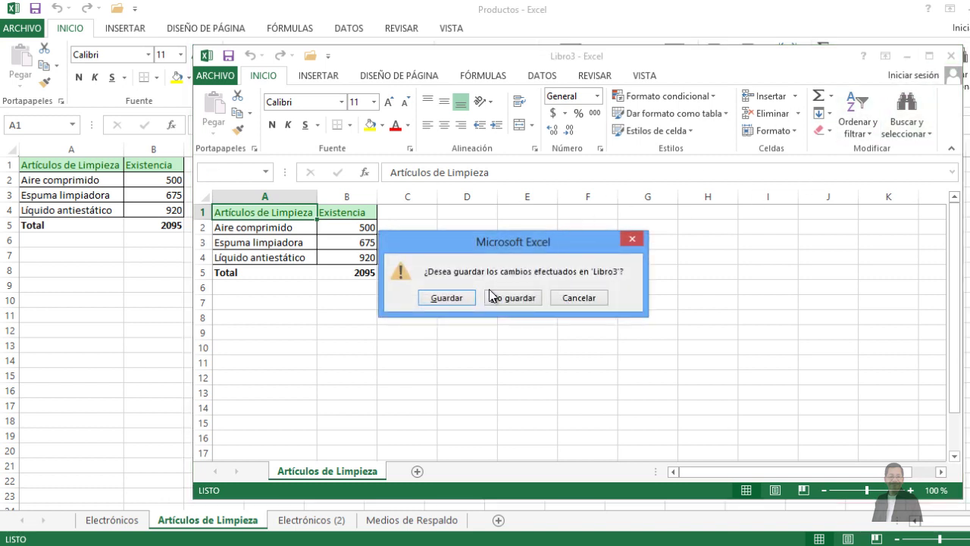
{"action": "left_click", "coordinate": [513, 298]}
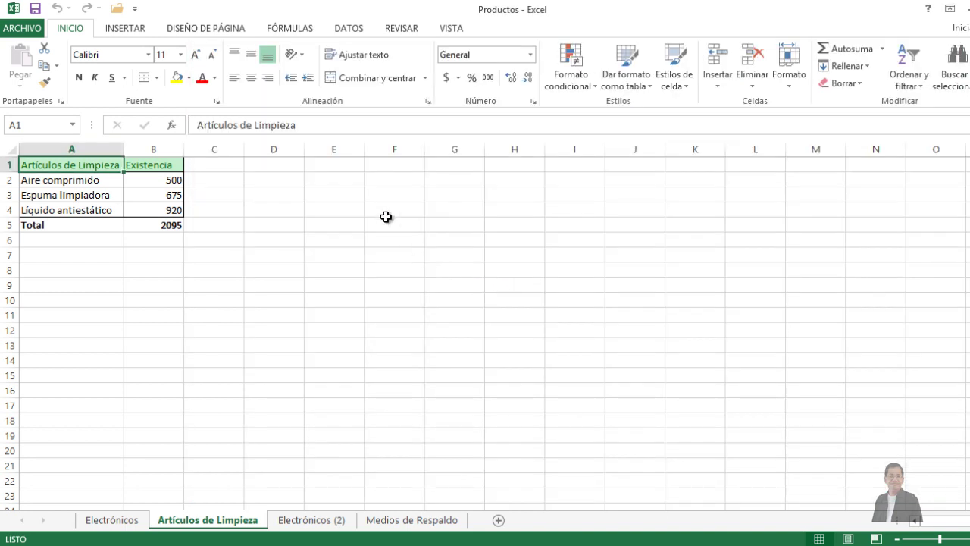
Open the Clientes workbook from the recent workbooks list
{"action": "left_click", "coordinate": [115, 13]}
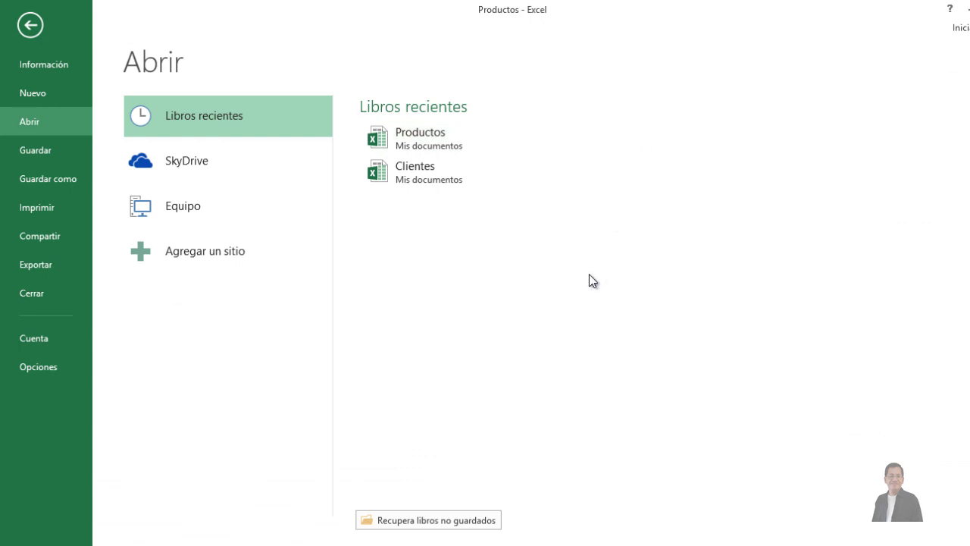
{"action": "left_click", "coordinate": [410, 169]}
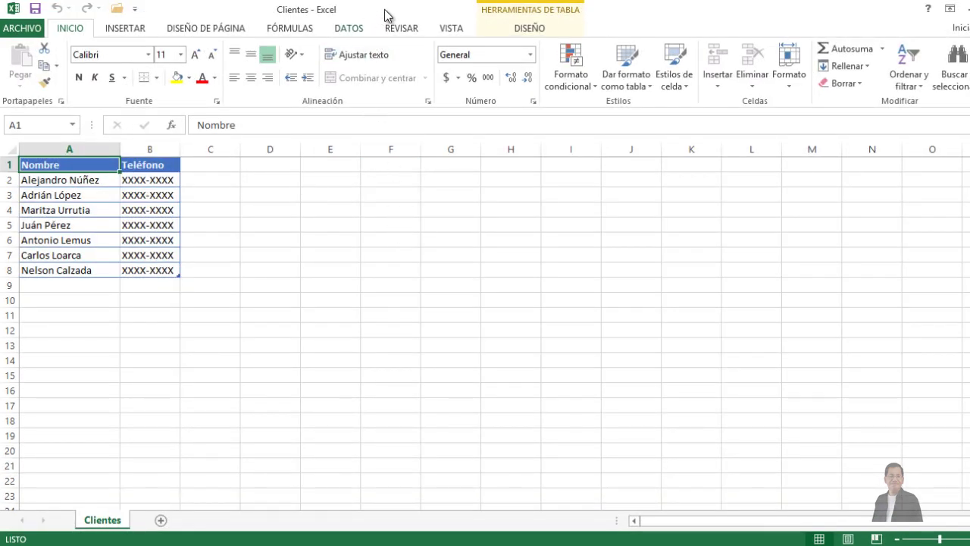
Snap Clientes to the right half and Productos to the left half, then activate each
{"action": "mouse_move", "coordinate": [387, 15]}
{"action": "left_mouse_down"}
{"action": "mouse_move", "coordinate": [784, 84]}
{"action": "mouse_move", "coordinate": [969, 76]}
{"action": "left_mouse_up"}
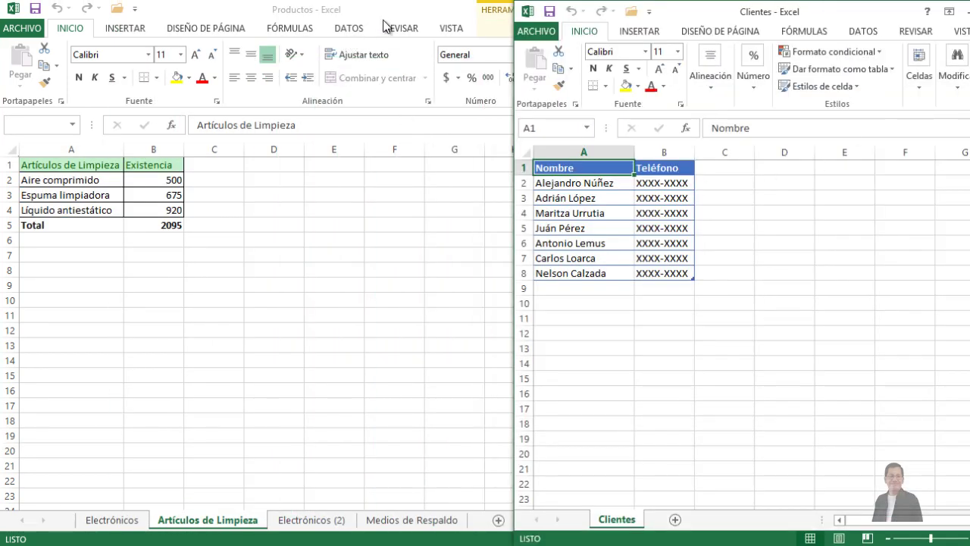
{"action": "left_click_drag", "start_coordinate": [386, 19], "coordinate": [0, 34]}
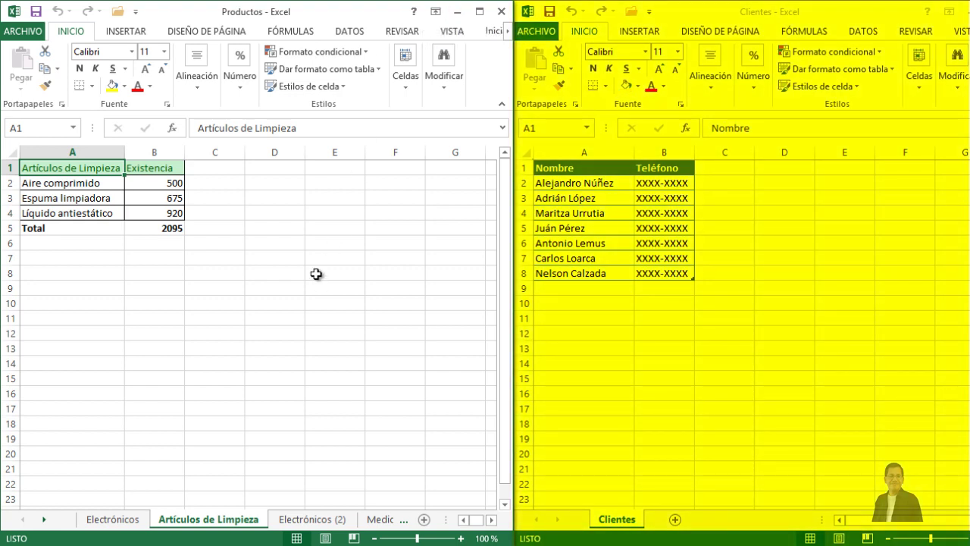
{"action": "left_click", "coordinate": [744, 18]}
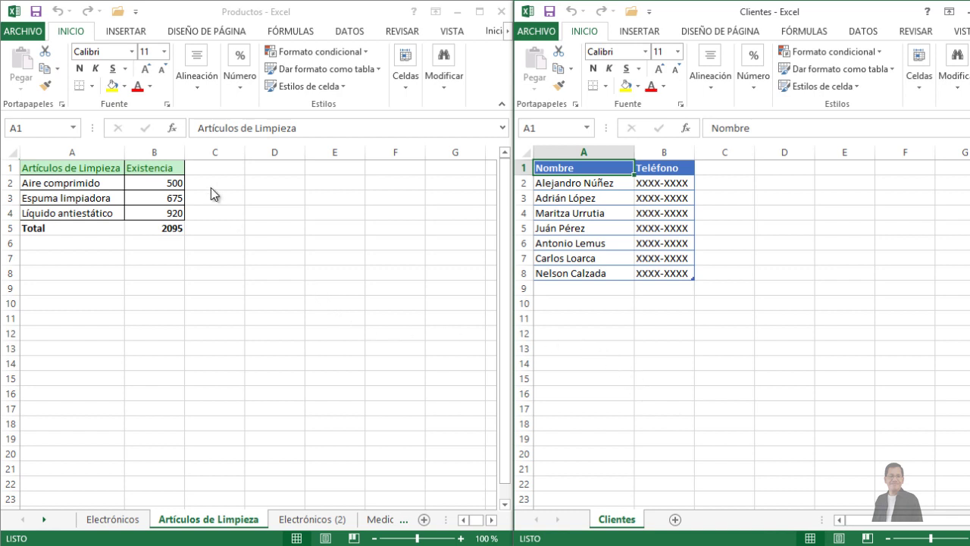
{"action": "left_click", "coordinate": [195, 14]}
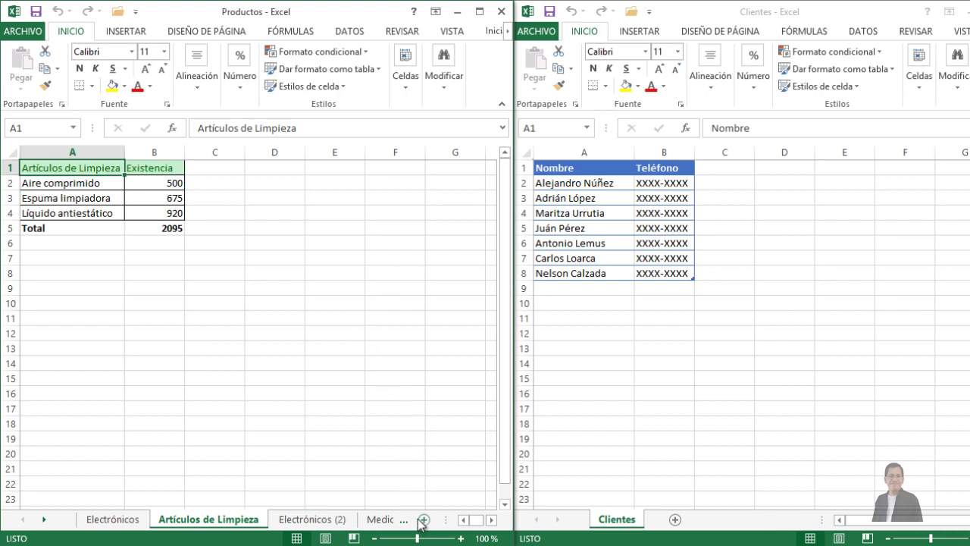
Widen the tab area, select the Medios de Respaldo sheet and open its tab menu
{"action": "left_click_drag", "start_coordinate": [445, 520], "coordinate": [472, 520]}
{"action": "left_click", "coordinate": [395, 520]}
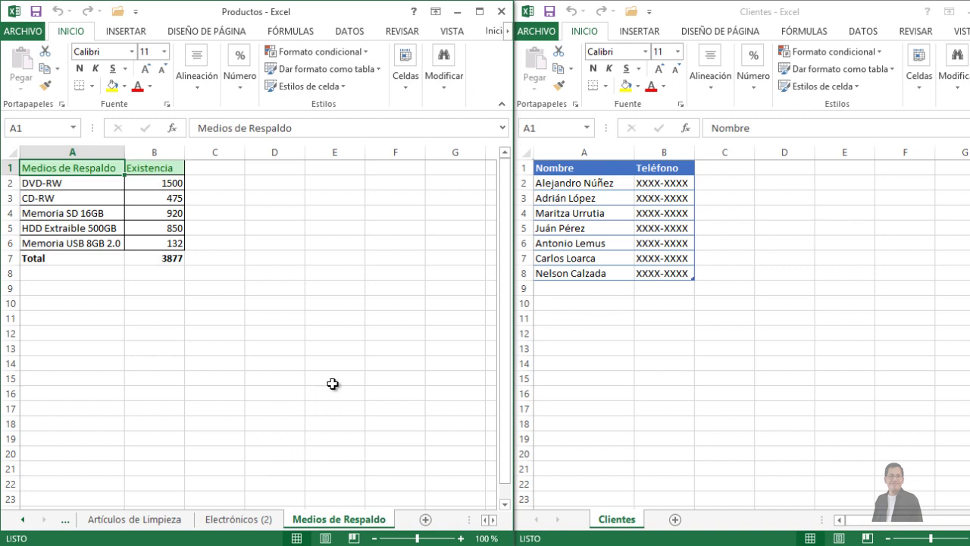
{"action": "right_click", "coordinate": [320, 527]}
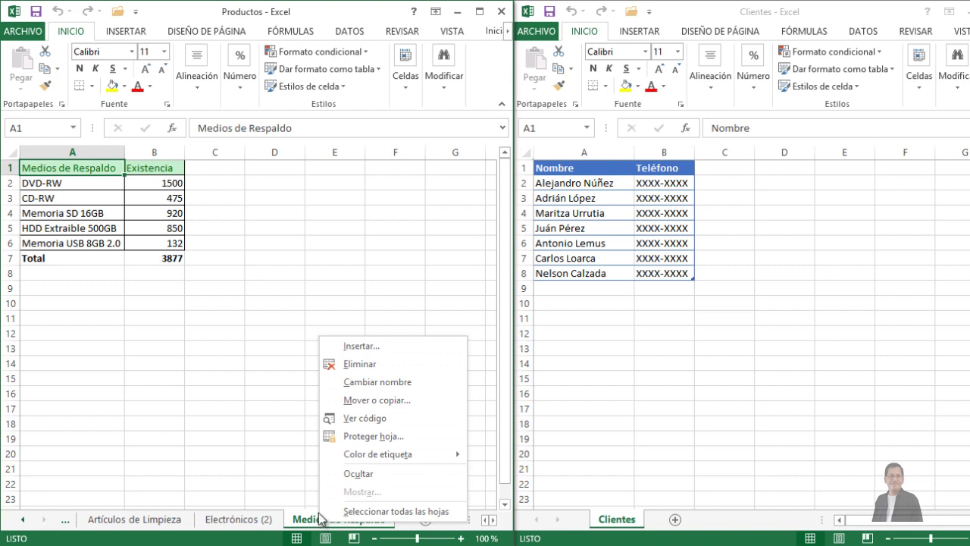
Use Mover o copiar to copy the sheet into Clientes.xlsx at (mover al final), with Crear una copia ticked
{"action": "left_click", "coordinate": [375, 402]}
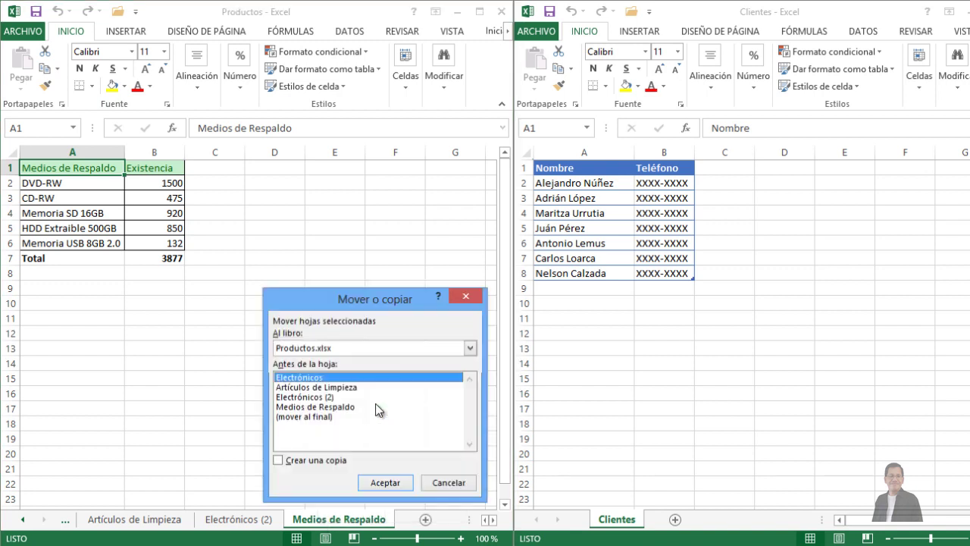
{"action": "left_click_drag", "start_coordinate": [341, 299], "coordinate": [288, 190]}
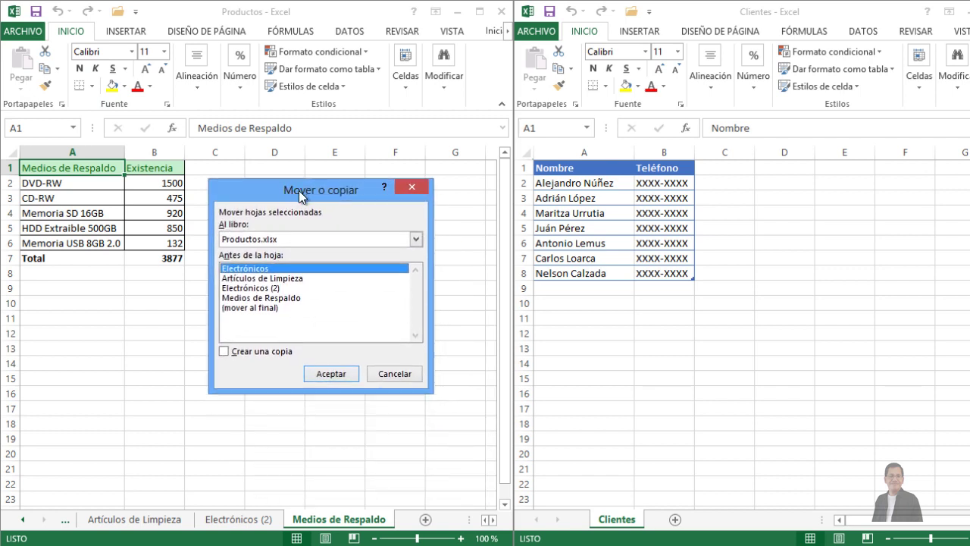
{"action": "left_click", "coordinate": [421, 240]}
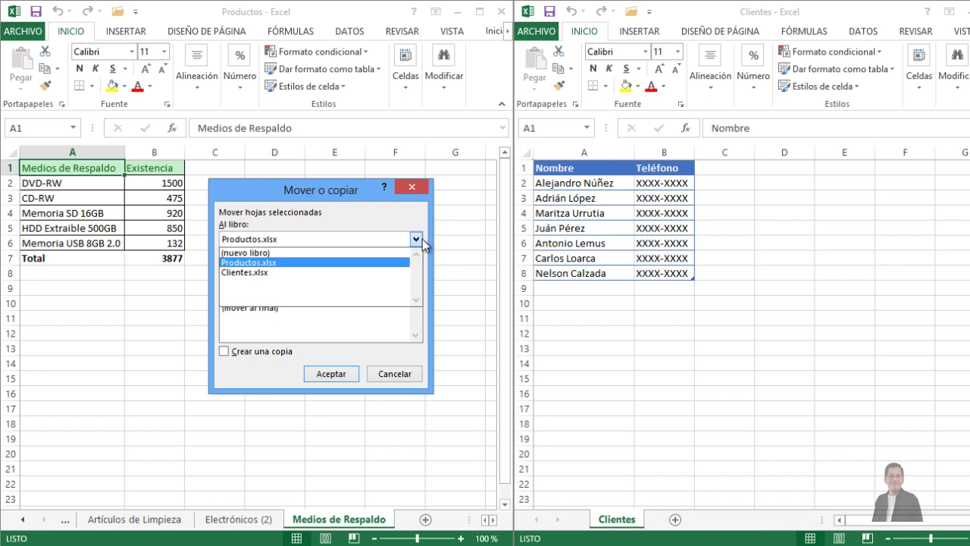
{"action": "left_click", "coordinate": [254, 273]}
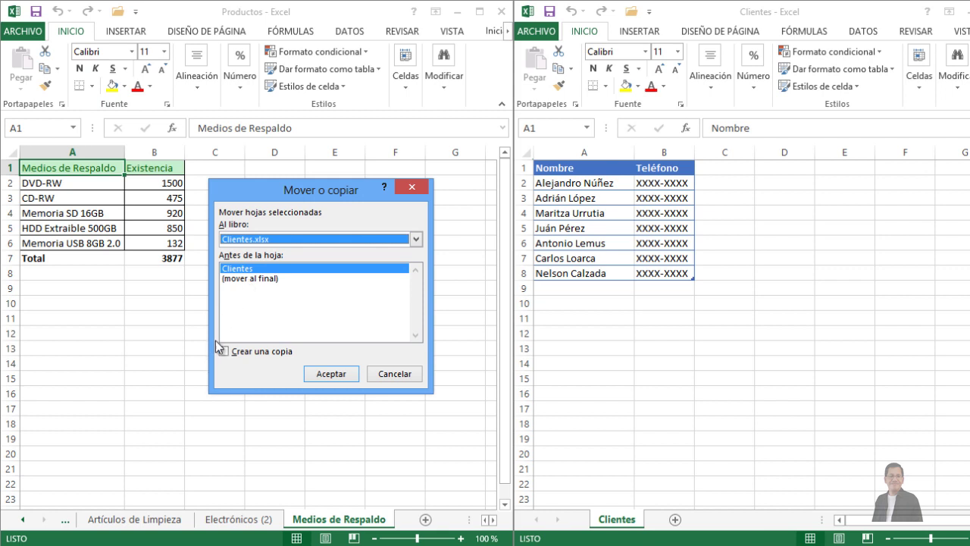
{"action": "left_click", "coordinate": [243, 279]}
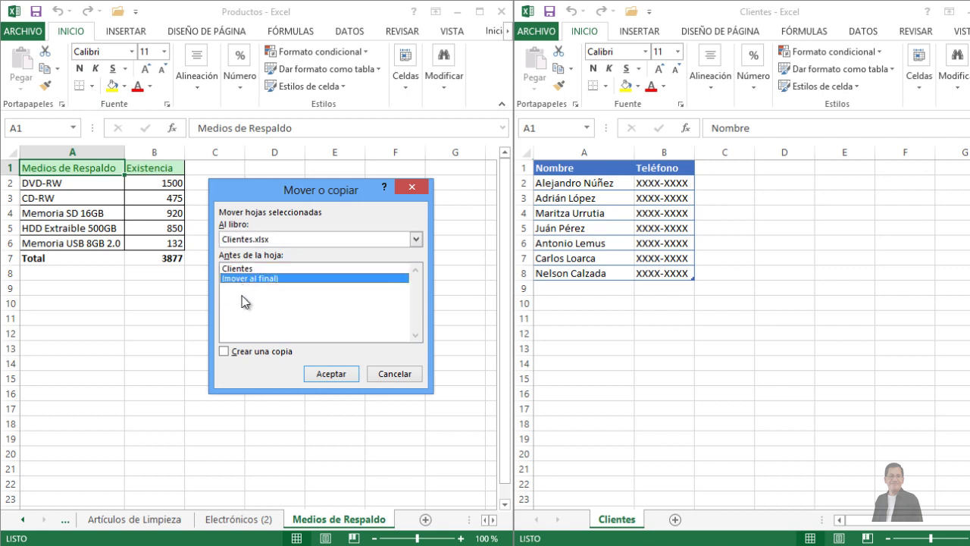
{"action": "left_click", "coordinate": [235, 351]}
{"action": "left_click", "coordinate": [323, 377]}
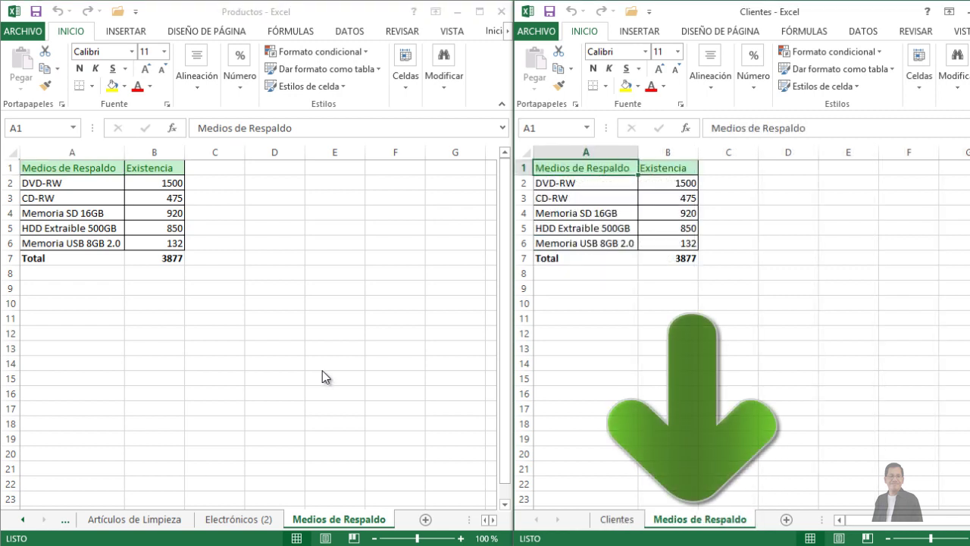